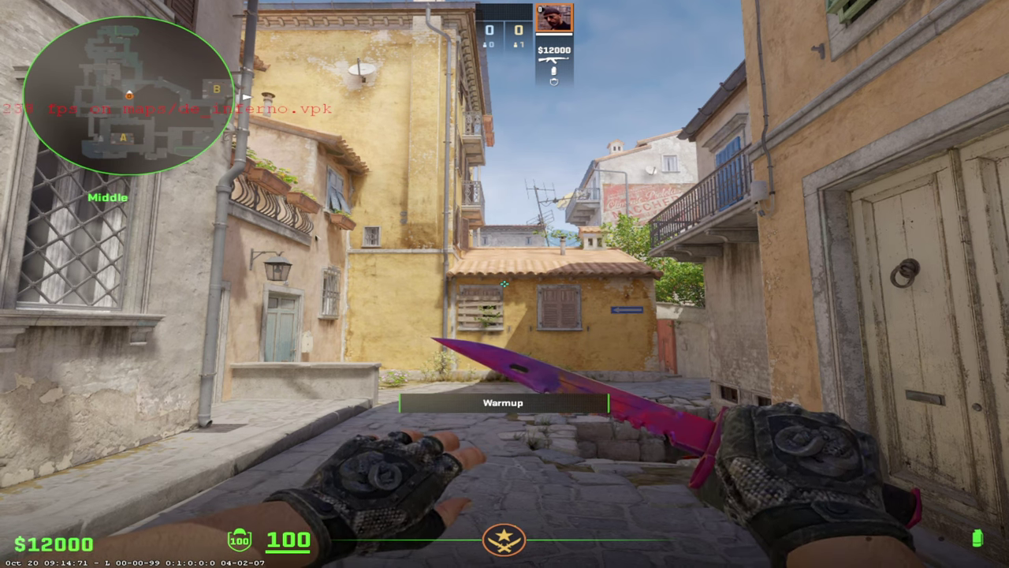
{"action": "key", "text": "space"}
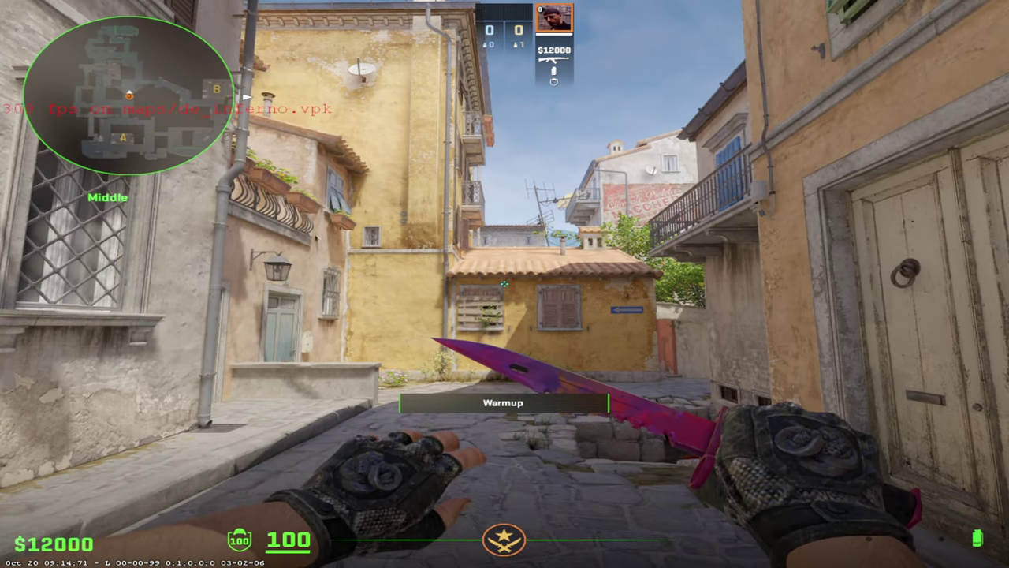
{"action": "key", "text": "w"}
{"action": "key", "text": "space"}
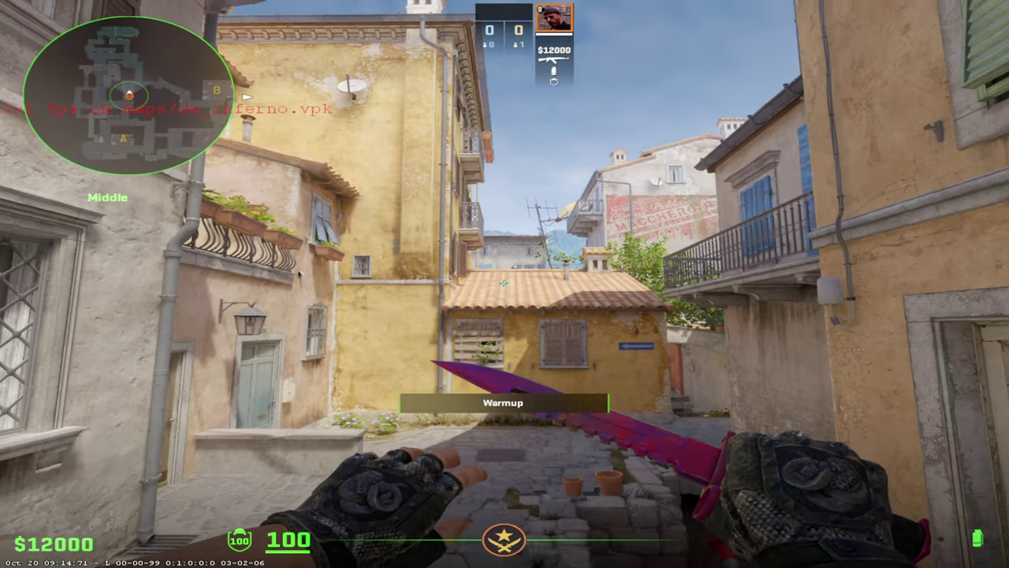
{"action": "key", "text": "w"}
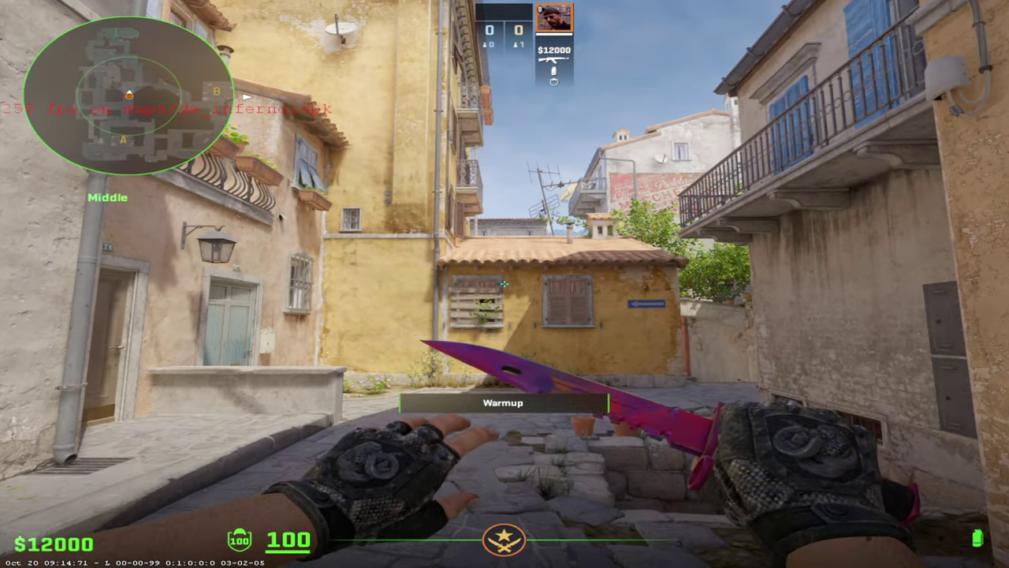
{"action": "key", "text": "4"}
{"action": "key", "text": "3"}
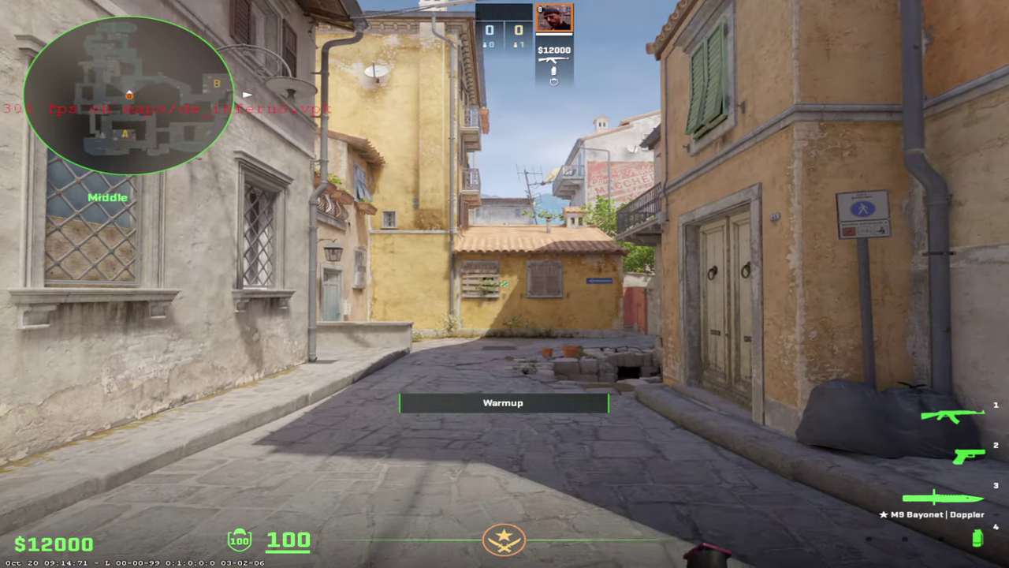
{"action": "key", "text": "w"}
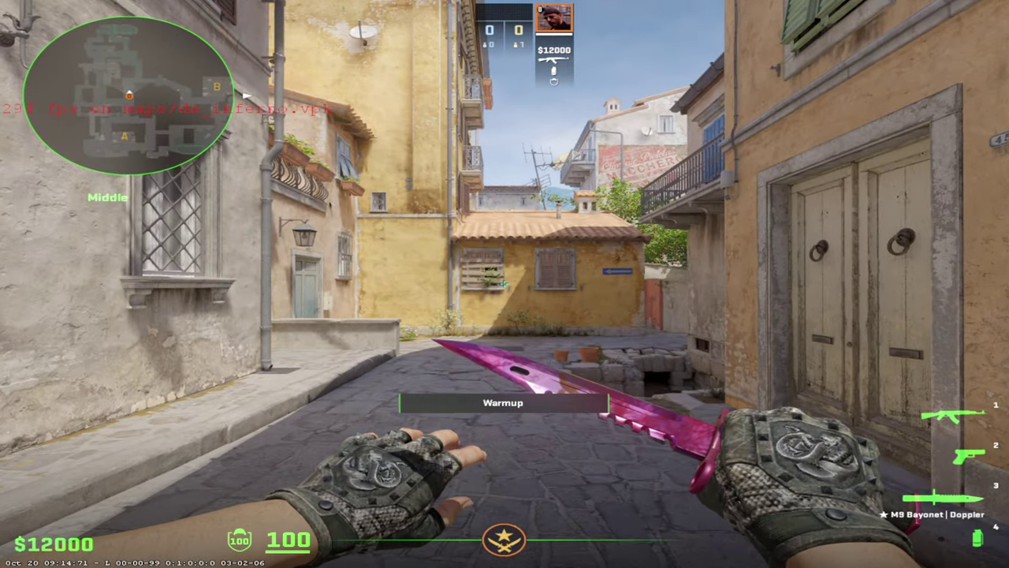
{"action": "key", "text": "3"}
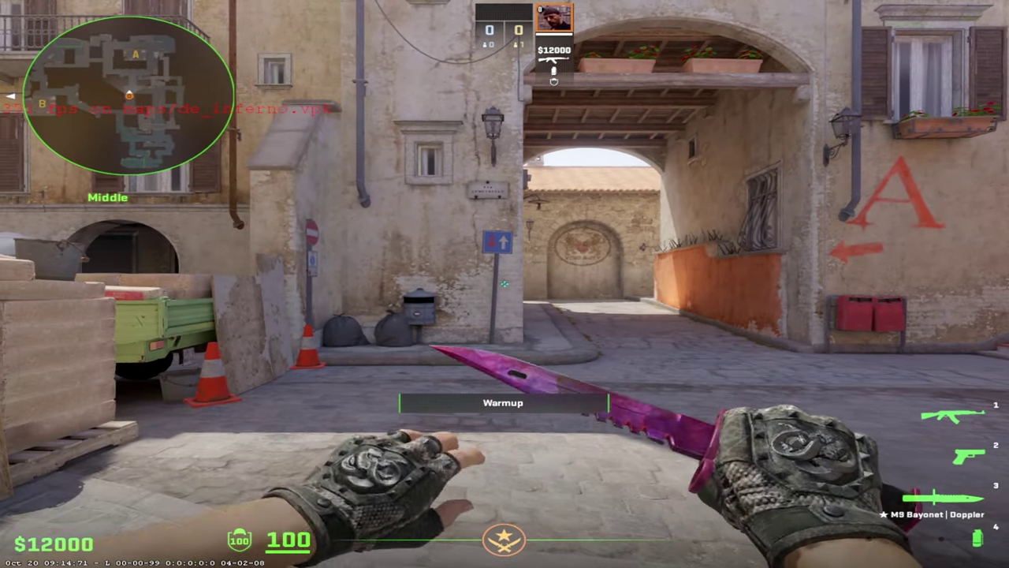
{"action": "key", "text": "3"}
{"action": "key", "text": "4"}
{"action": "key", "text": "3"}
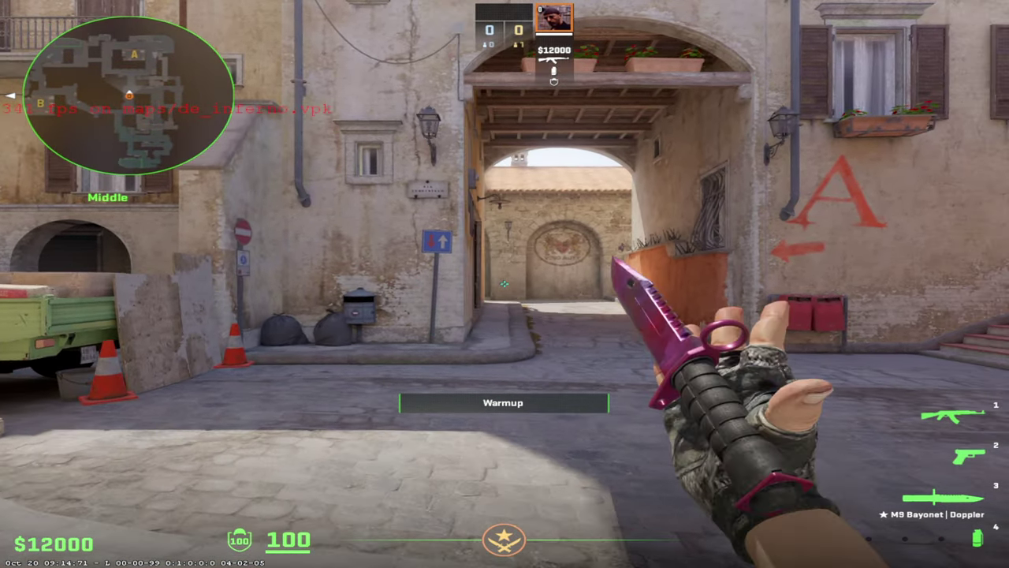
{"action": "key", "text": "a"}
{"action": "key", "text": "3"}
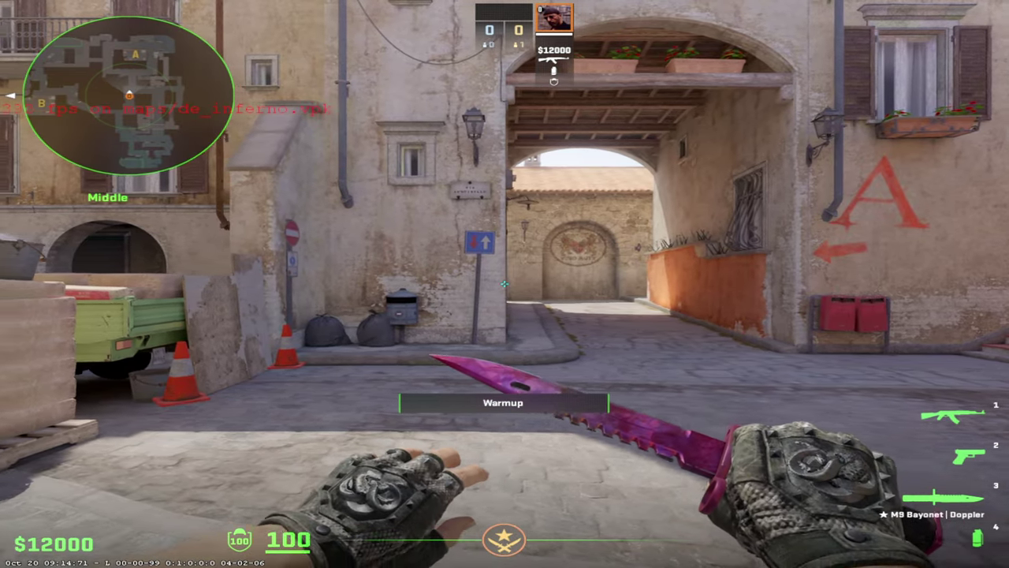
{"action": "key", "text": "d"}
{"action": "key", "text": "4"}
{"action": "key", "text": "3"}
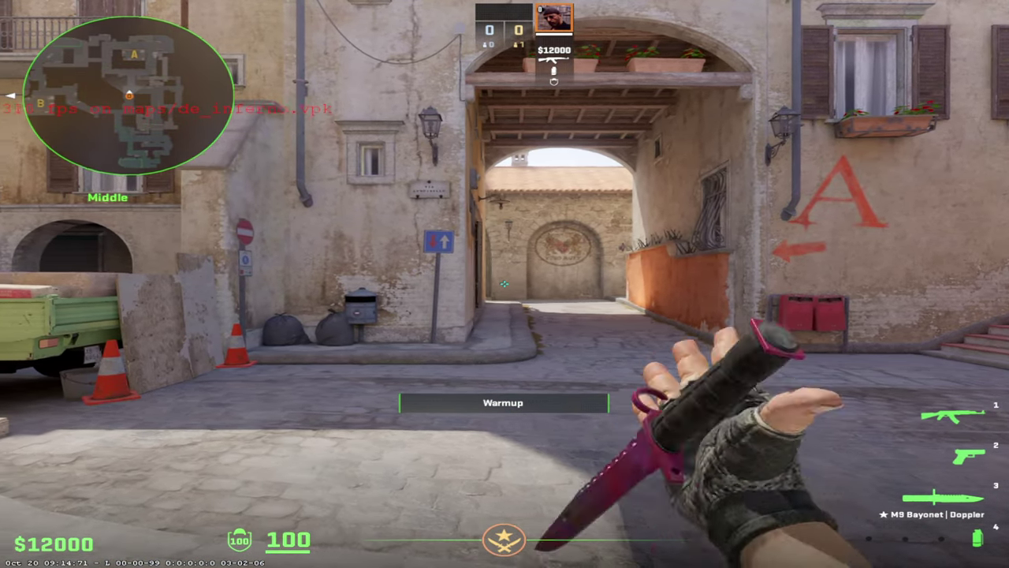
{"action": "key", "text": "f"}
{"action": "key", "text": "w"}
{"action": "key", "text": "4"}
{"action": "key", "text": "3"}
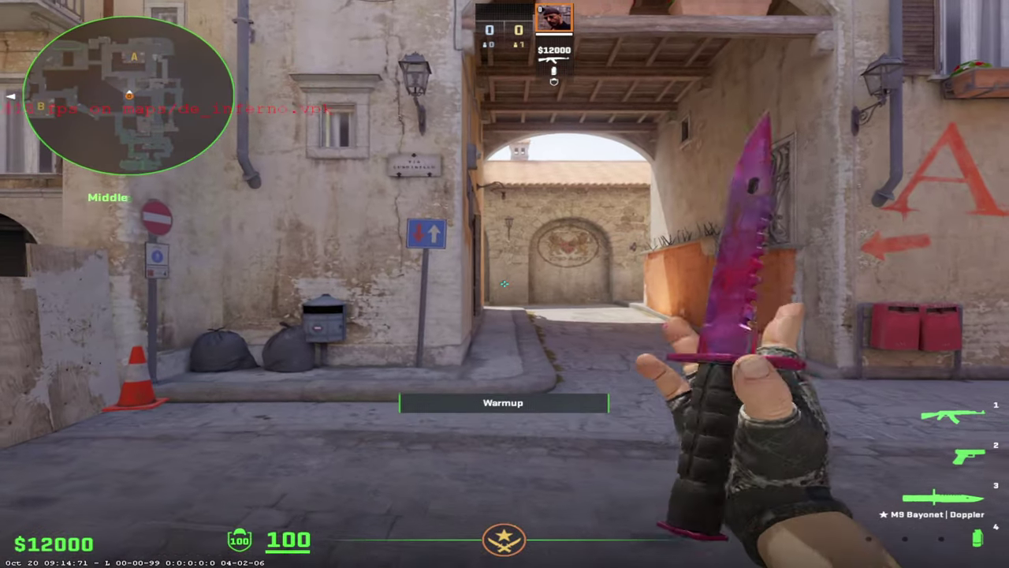
{"action": "key", "text": "w"}
{"action": "key", "text": "s"}
{"action": "key", "text": "4"}
{"action": "key", "text": "3"}
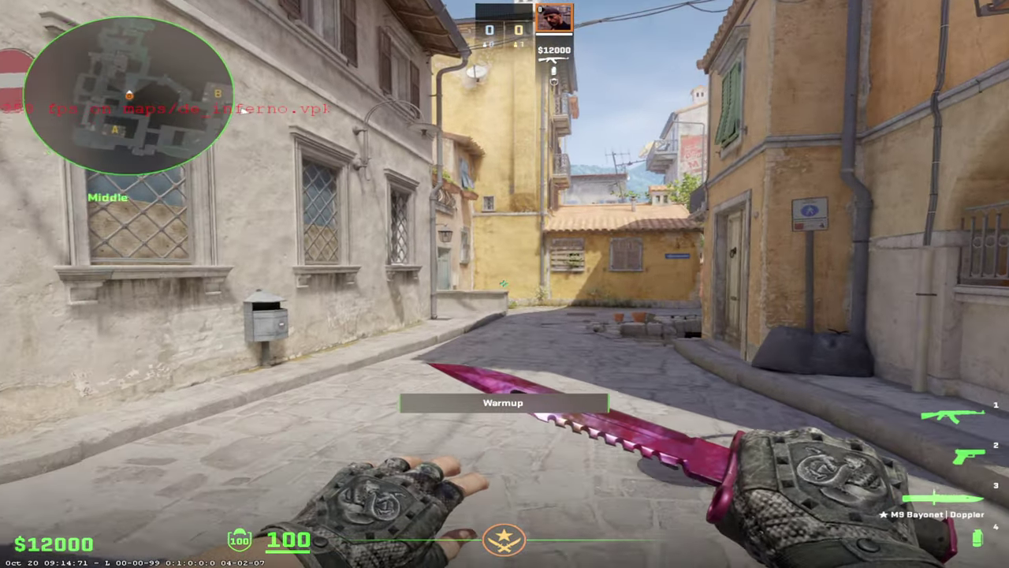
{"action": "key", "text": "4"}
{"action": "key", "text": "3"}
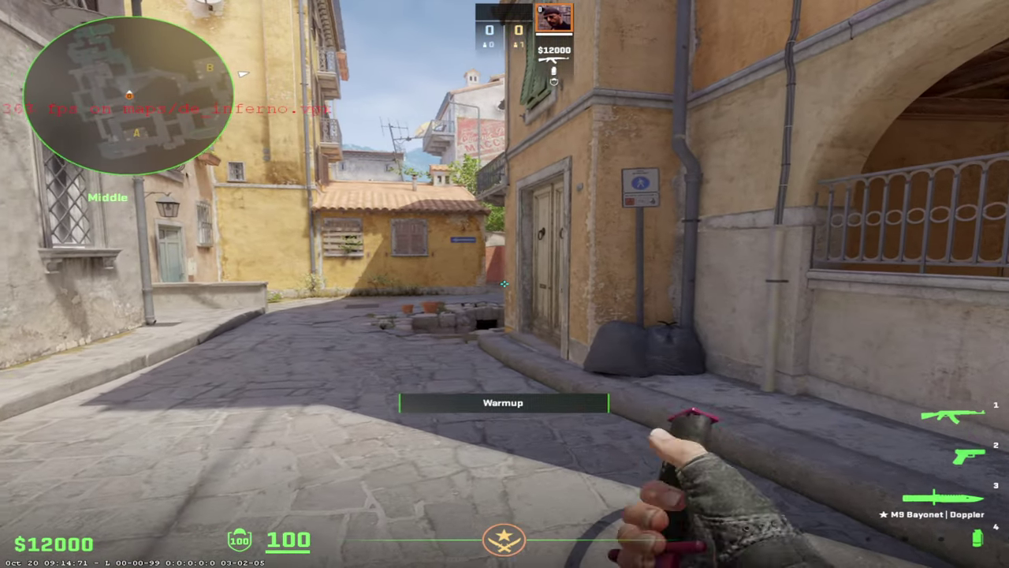
{"action": "key", "text": "f"}
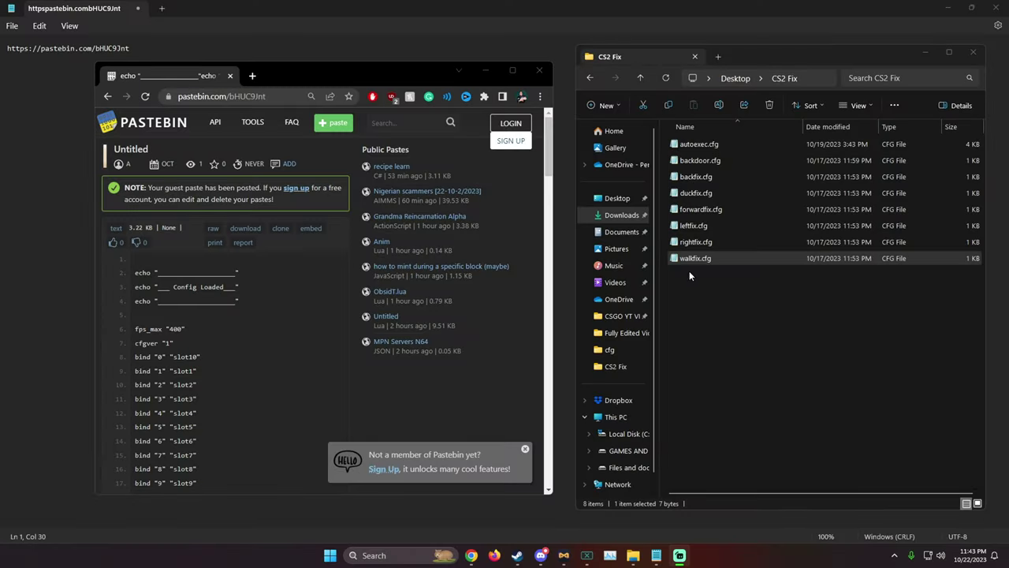
Look over the files in the CS2 Fix folder and read the Pastebin config through to the forwardfix alias lines
{"action": "left_click", "coordinate": [695, 257]}
{"action": "mouse_move", "coordinate": [726, 295]}
{"action": "left_mouse_down"}
{"action": "mouse_move", "coordinate": [697, 135]}
{"action": "mouse_move", "coordinate": [716, 278]}
{"action": "left_mouse_up"}
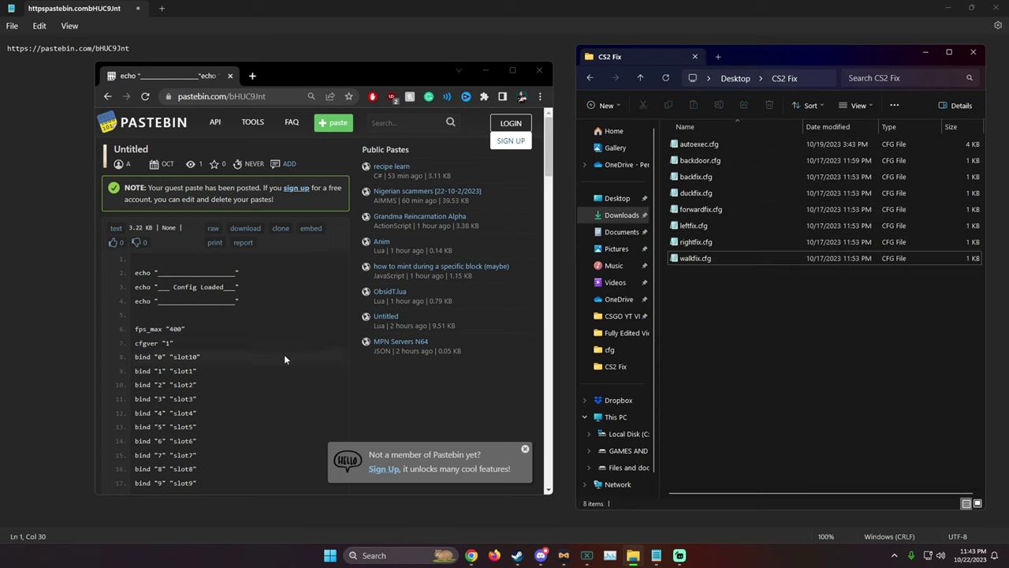
{"action": "scroll", "coordinate": [284, 354], "scroll_direction": "down", "scroll_amount": 1}
{"action": "scroll", "coordinate": [233, 146], "scroll_direction": "up", "scroll_amount": 1}
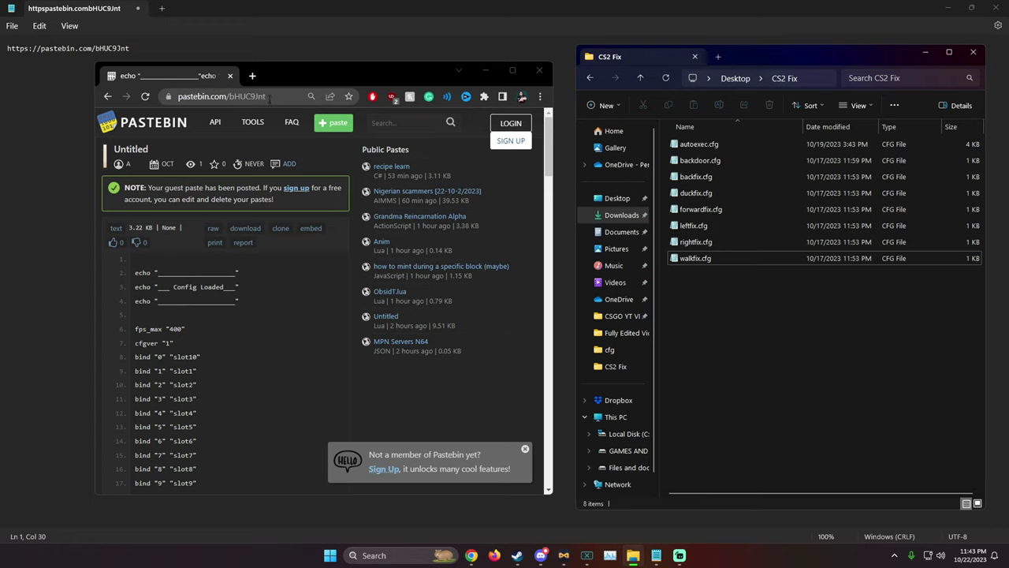
{"action": "scroll", "coordinate": [226, 342], "scroll_direction": "down", "scroll_amount": 15}
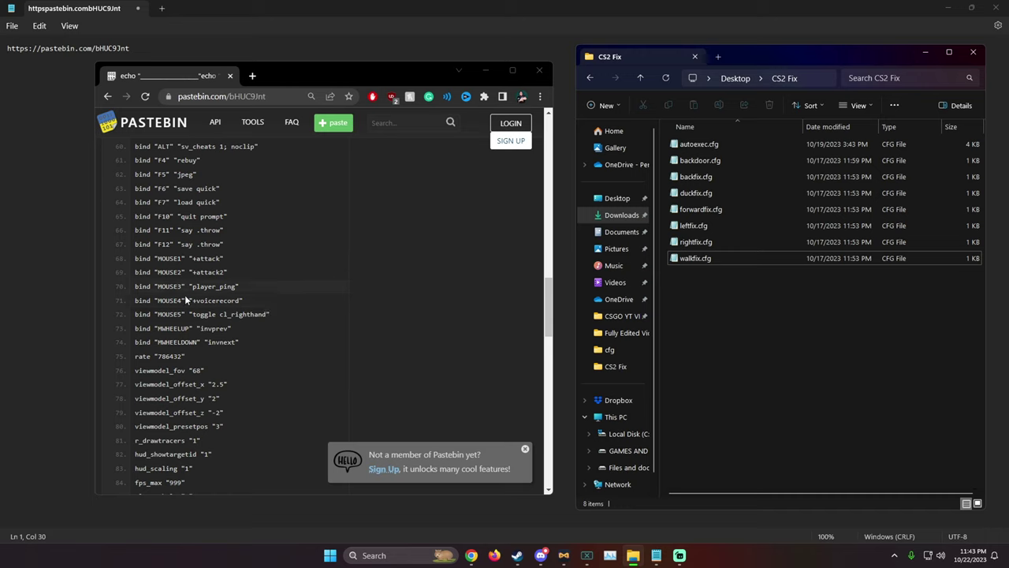
{"action": "scroll", "coordinate": [193, 316], "scroll_direction": "down", "scroll_amount": 6}
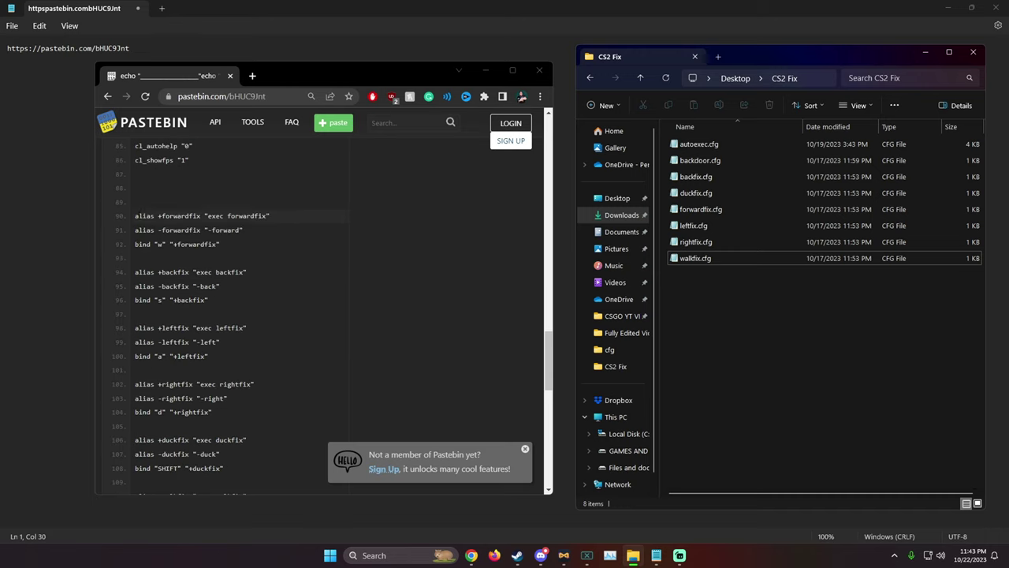
{"action": "left_click", "coordinate": [269, 215]}
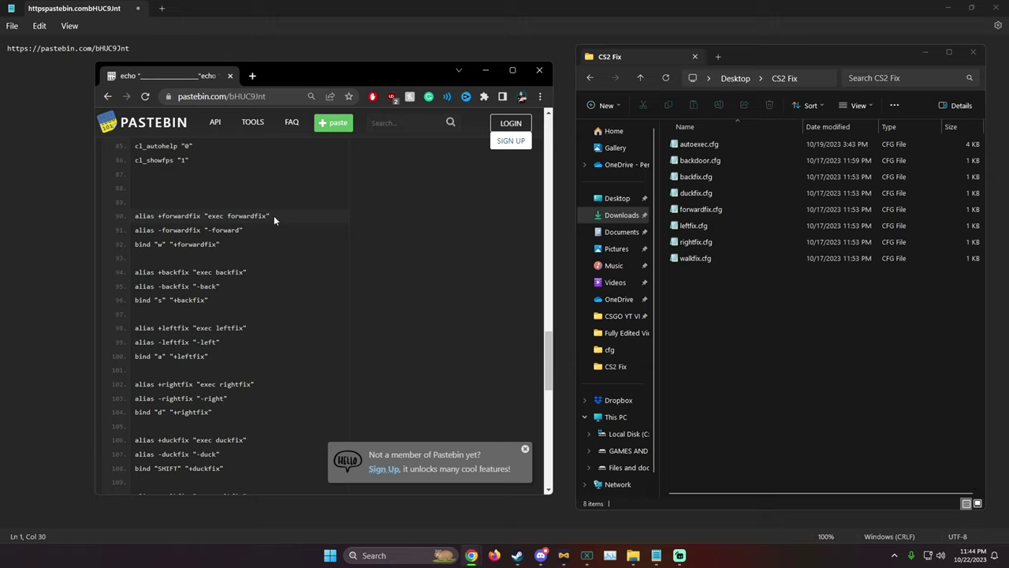
{"action": "key", "text": "Home"}
{"action": "key", "text": "Up"}
{"action": "key", "text": "Up"}
{"action": "key", "text": "Home"}
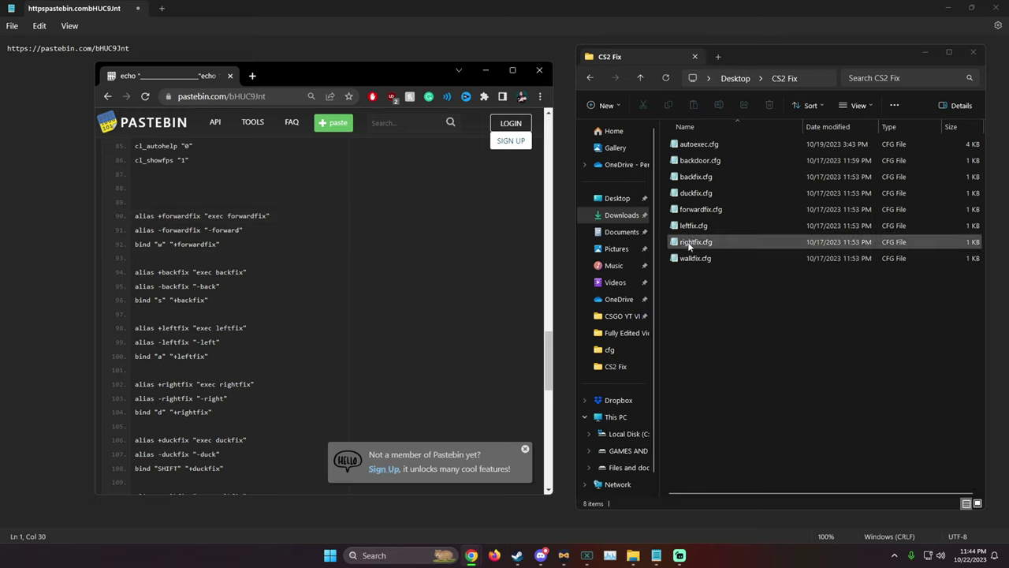
Open backdoor.cfg from the CS2 Fix folder to view its contents, and close it
{"action": "left_click", "coordinate": [722, 163]}
{"action": "double_click", "coordinate": [723, 164]}
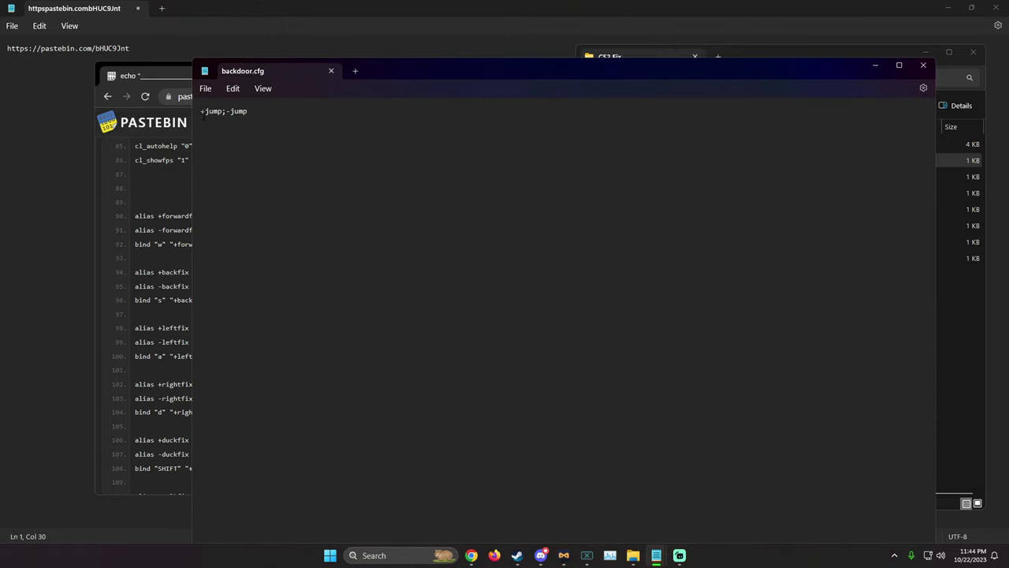
{"action": "middle_click", "coordinate": [291, 70]}
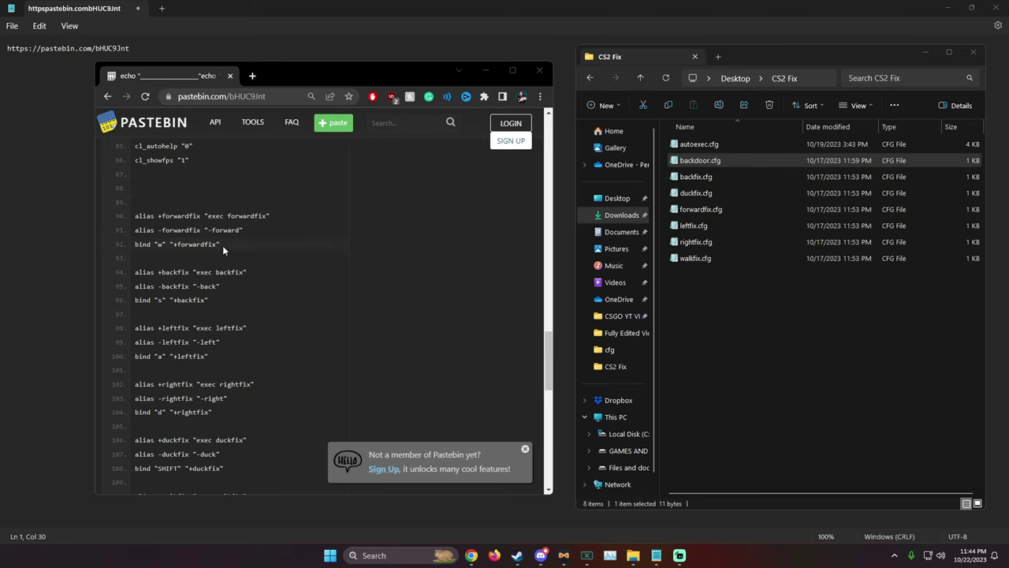
Read the movement-fix aliases and the jump-throw binds for X and C in the Pastebin config
{"action": "scroll", "coordinate": [223, 250], "scroll_direction": "down", "scroll_amount": 2}
{"action": "scroll", "coordinate": [232, 287], "scroll_direction": "up", "scroll_amount": 2}
{"action": "scroll", "coordinate": [225, 250], "scroll_direction": "down", "scroll_amount": 1}
{"action": "scroll", "coordinate": [182, 171], "scroll_direction": "down", "scroll_amount": 3}
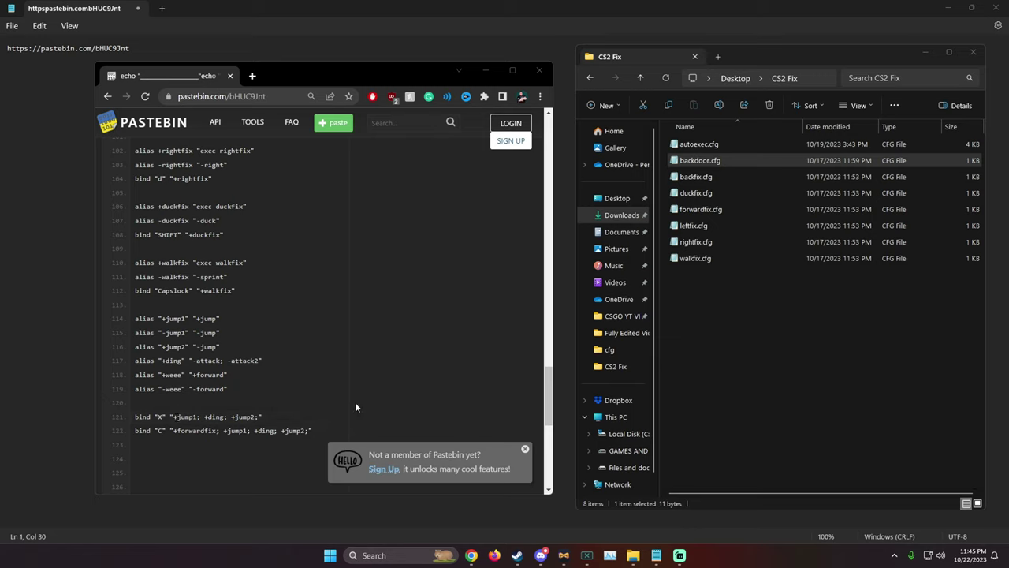
Examine the game's csgo cfg folder for the autoexec and fix files, and return to the CS2 Fix folder
{"action": "left_click", "coordinate": [616, 351]}
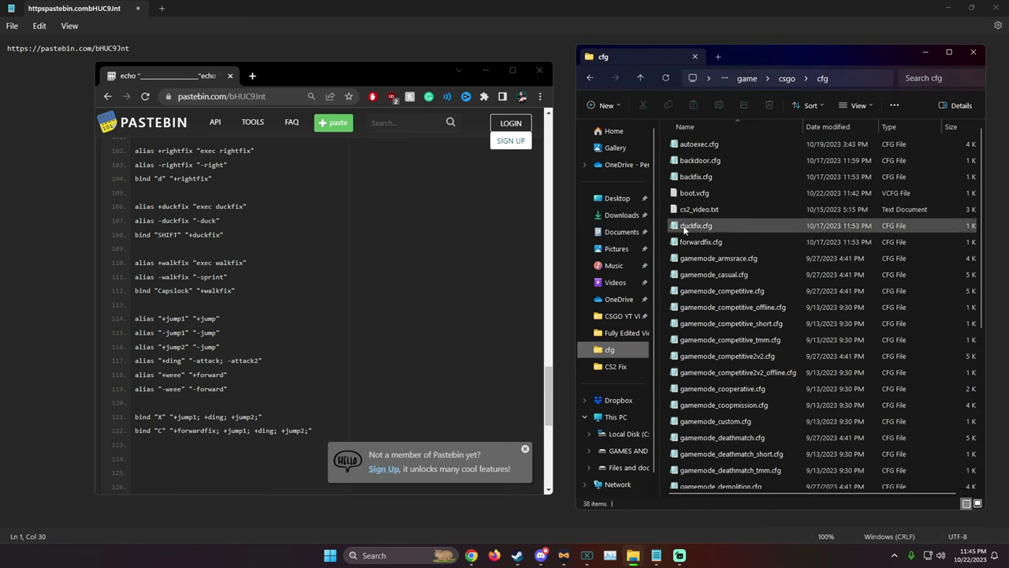
{"action": "scroll", "coordinate": [684, 229], "scroll_direction": "down", "scroll_amount": 5}
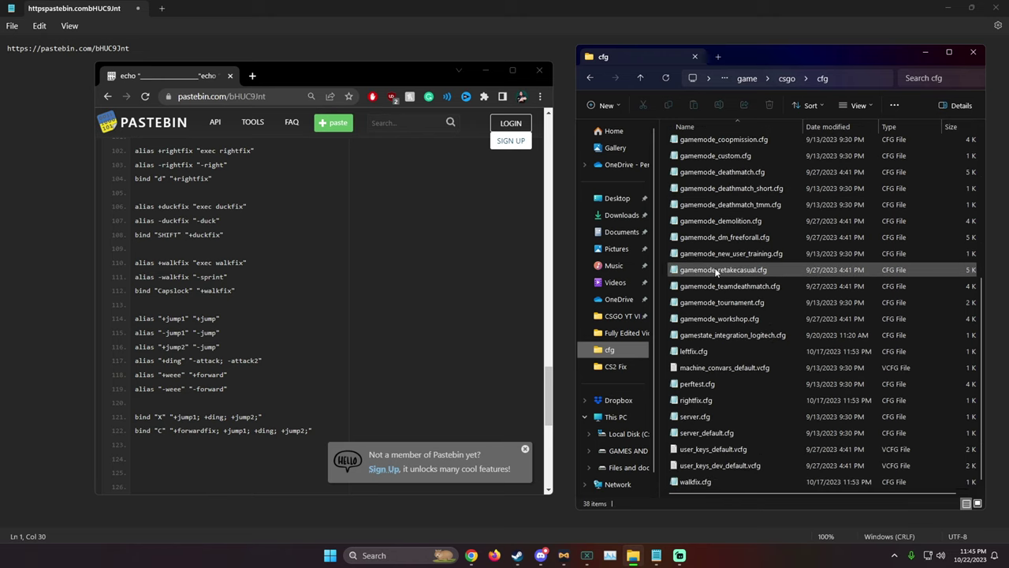
{"action": "left_click", "coordinate": [616, 367]}
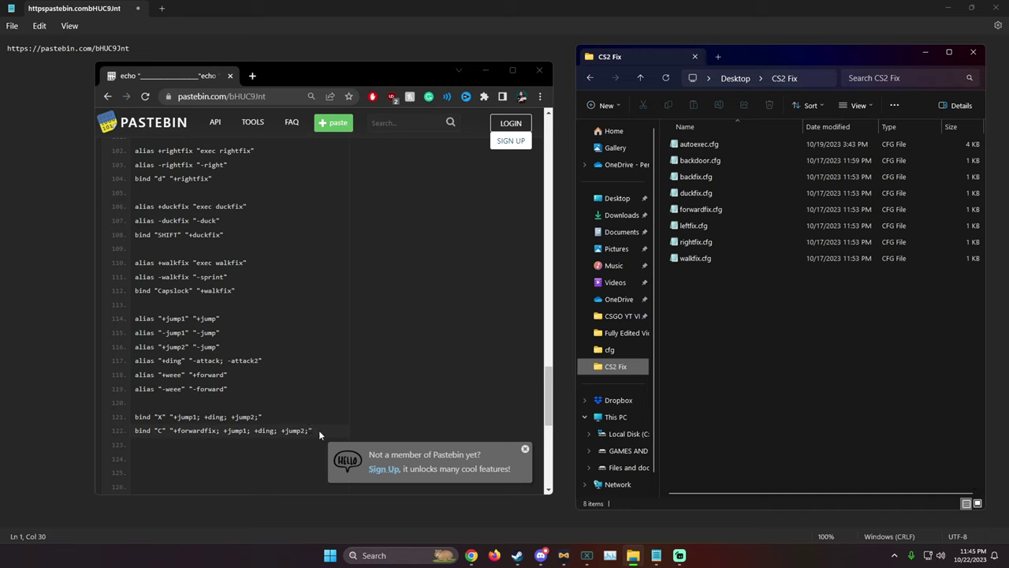
Highlight the alias and bind block in the Pastebin config, and the Separate files list with each file's command
{"action": "left_click_drag", "start_coordinate": [319, 430], "coordinate": [136, 178]}
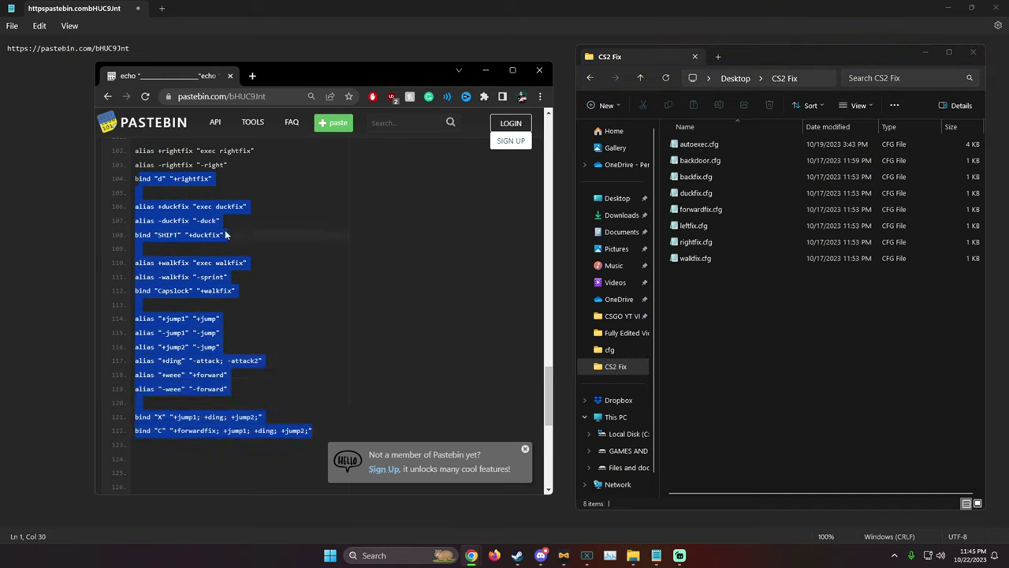
{"action": "scroll", "coordinate": [182, 221], "scroll_direction": "up", "scroll_amount": 3}
{"action": "scroll", "coordinate": [150, 252], "scroll_direction": "up", "scroll_amount": 2}
{"action": "scroll", "coordinate": [133, 262], "scroll_direction": "down", "scroll_amount": 9}
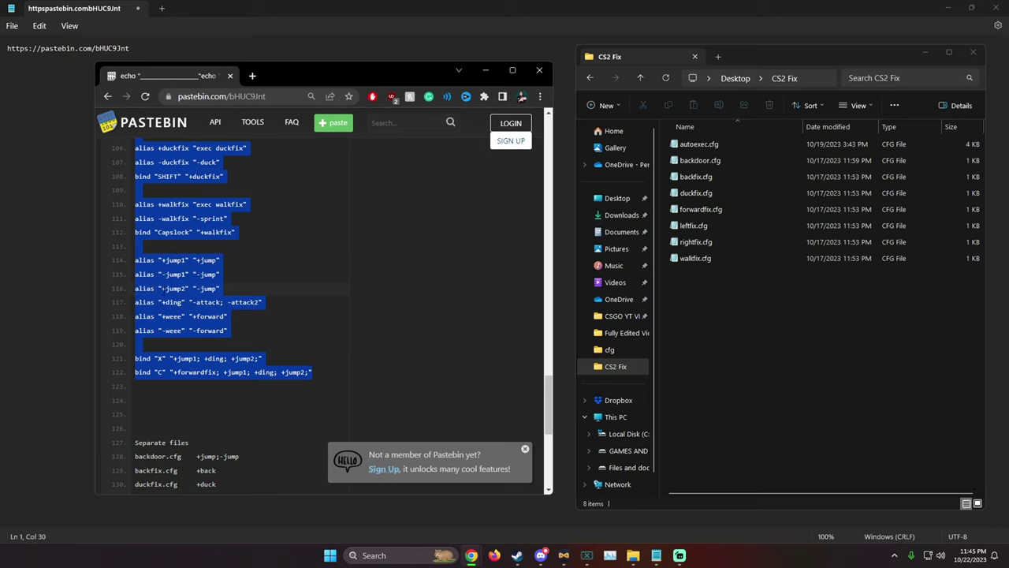
{"action": "scroll", "coordinate": [249, 363], "scroll_direction": "up", "scroll_amount": 3}
{"action": "scroll", "coordinate": [326, 356], "scroll_direction": "down", "scroll_amount": 2}
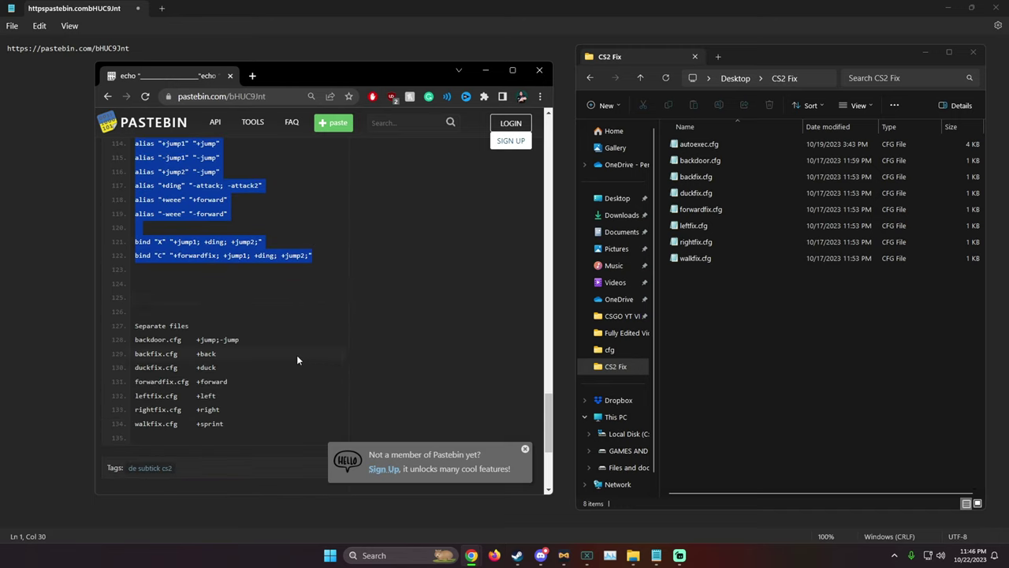
{"action": "left_click_drag", "start_coordinate": [251, 420], "coordinate": [135, 325]}
{"action": "scroll", "coordinate": [272, 383], "scroll_direction": "up", "scroll_amount": 3}
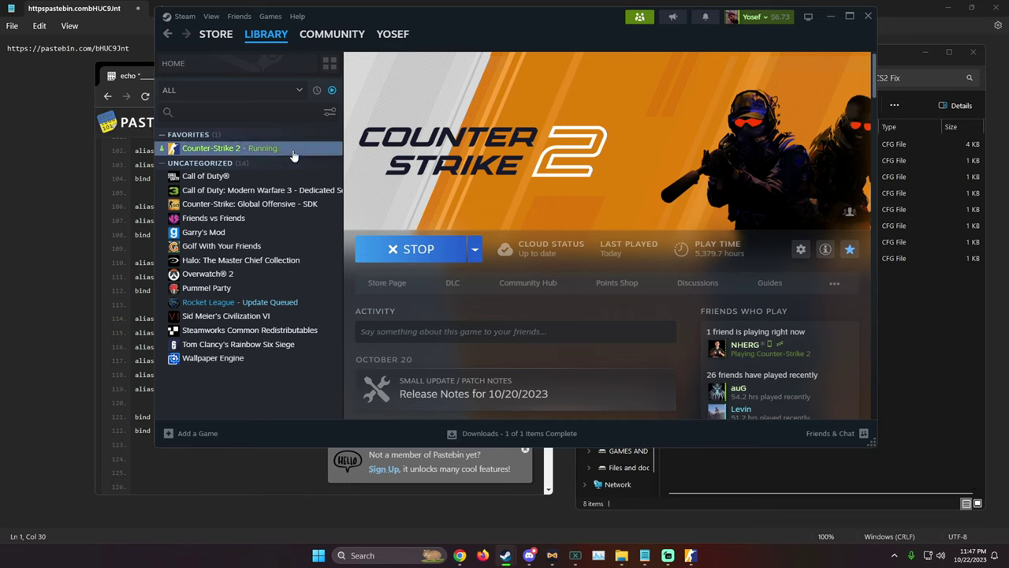
In Steam, edit Counter-Strike 2's launch options so they end with +exec autoexec.cfg
{"action": "right_click", "coordinate": [296, 152]}
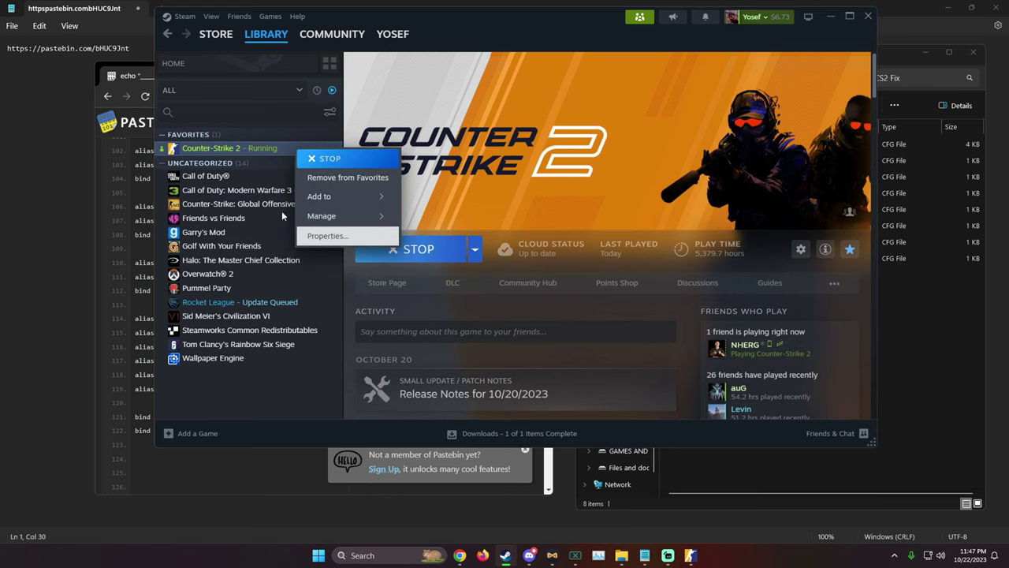
{"action": "left_click", "coordinate": [328, 235]}
{"action": "scroll", "coordinate": [539, 280], "scroll_direction": "down", "scroll_amount": 2}
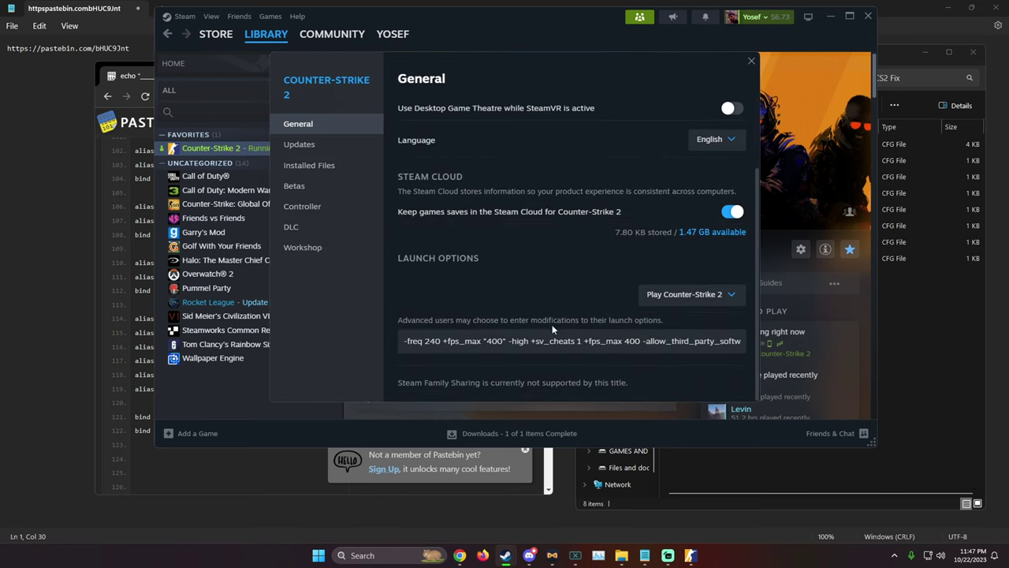
{"action": "left_click_drag", "start_coordinate": [482, 341], "coordinate": [748, 340]}
{"action": "left_click", "coordinate": [668, 339]}
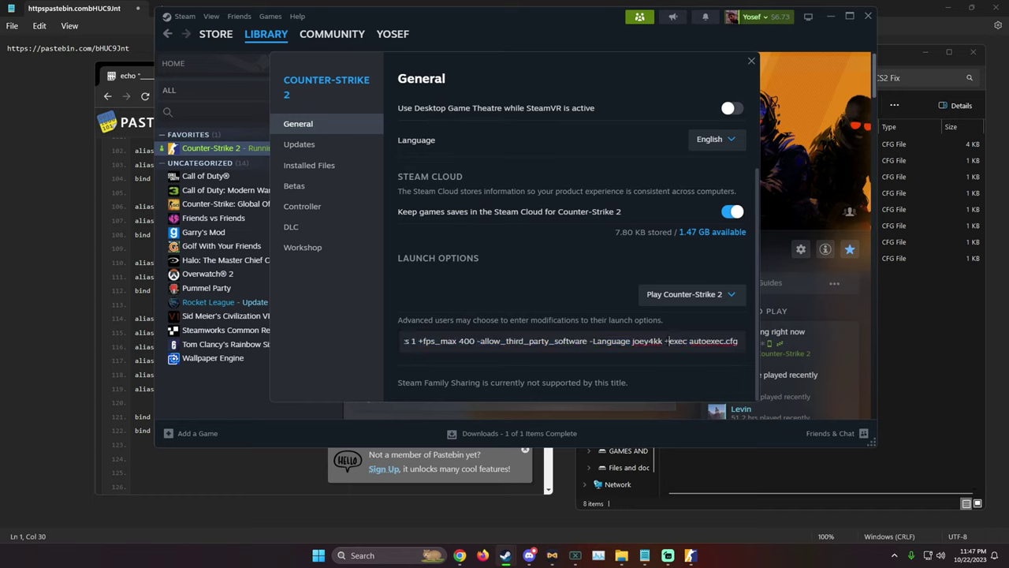
{"action": "key", "text": "BackSpace"}
{"action": "type", "text": "+"}
{"action": "key", "text": "End"}
{"action": "mouse_move", "coordinate": [739, 342]}
{"action": "left_mouse_down"}
{"action": "mouse_move", "coordinate": [668, 341]}
{"action": "mouse_move", "coordinate": [738, 341]}
{"action": "left_mouse_up"}
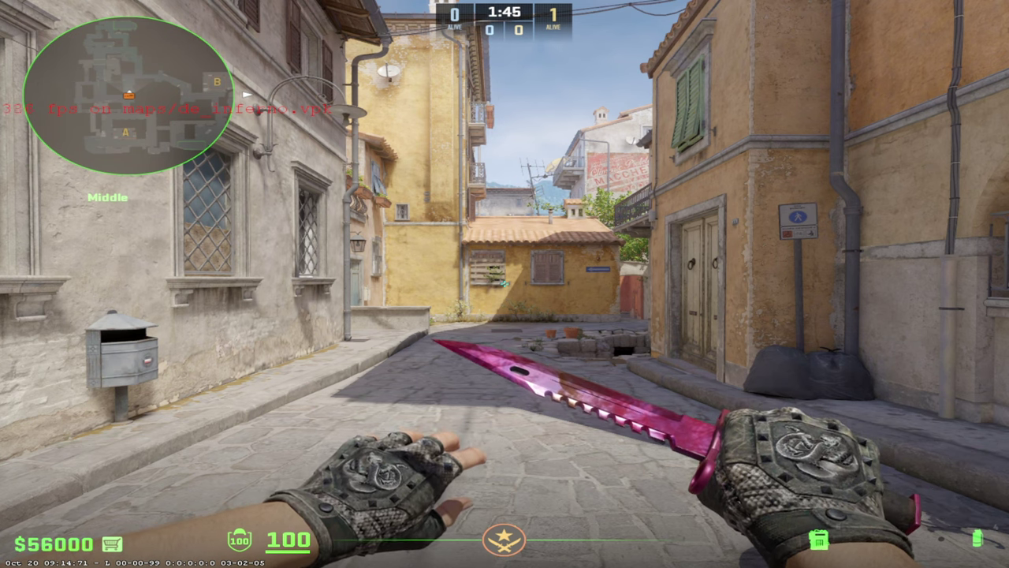
{"action": "key", "text": "4"}
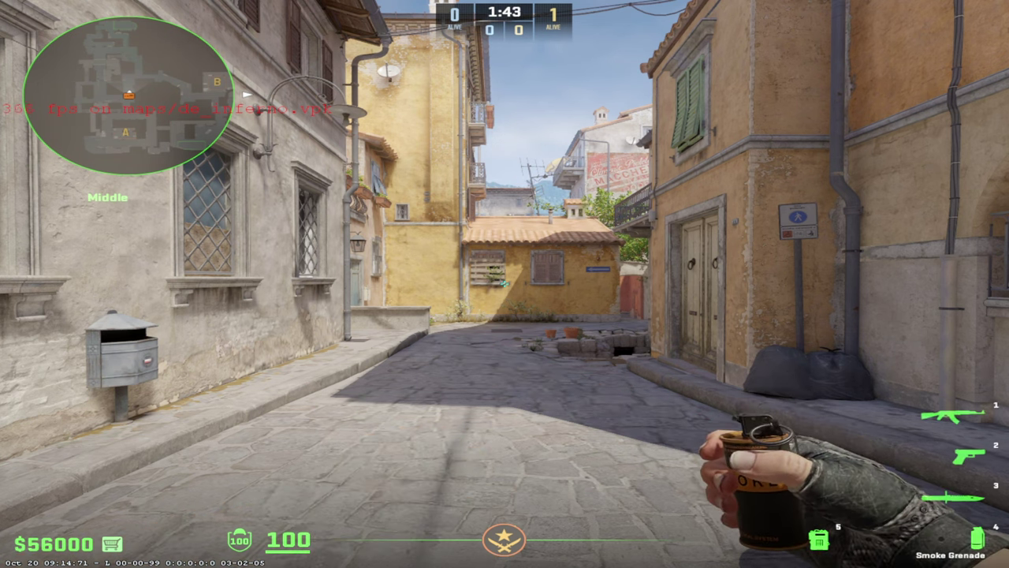
{"action": "key", "text": "3"}
{"action": "key", "text": "w"}
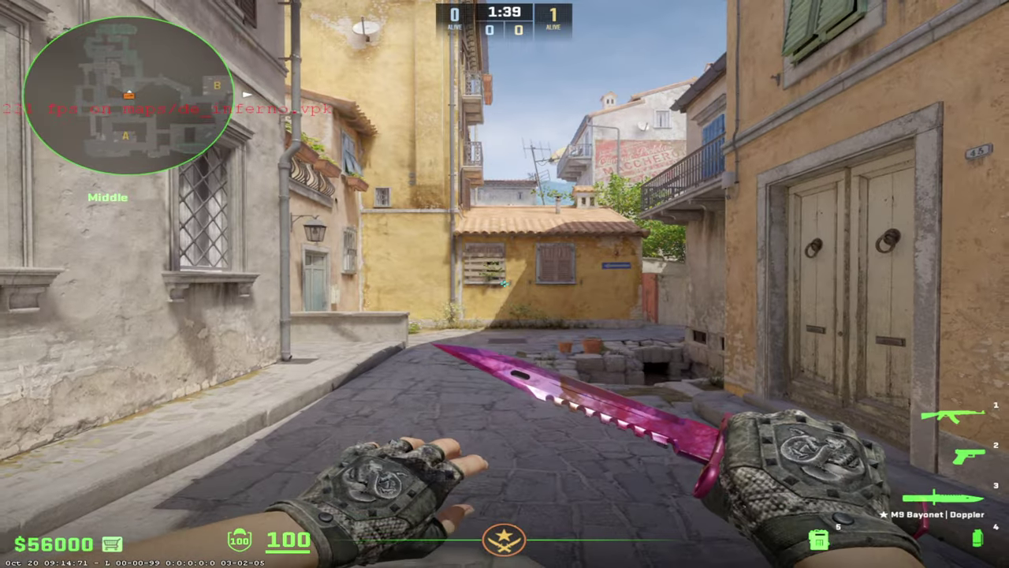
{"action": "key", "text": "s"}
{"action": "key", "text": "2"}
{"action": "key", "text": "3"}
{"action": "key", "text": "w"}
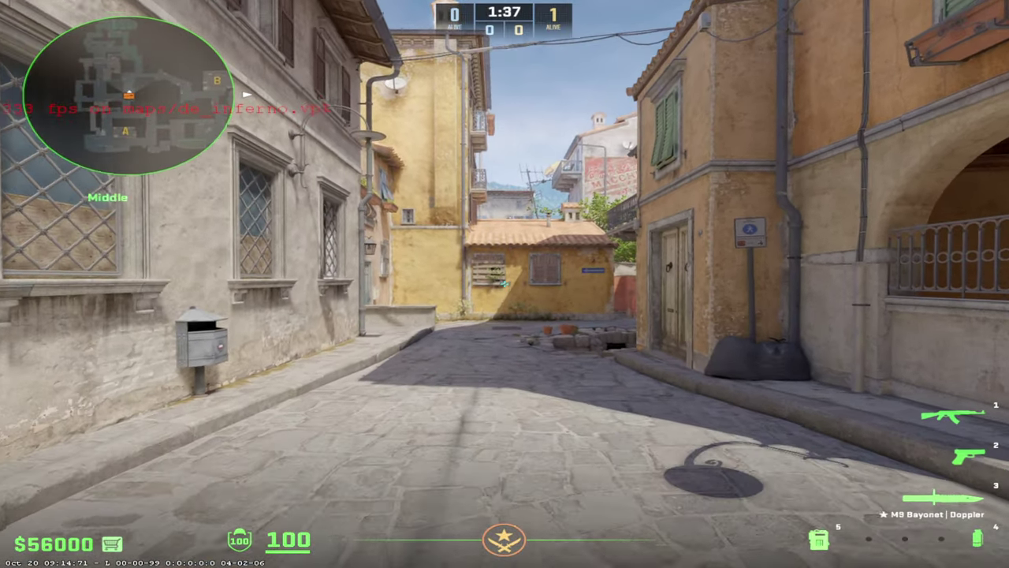
{"action": "key", "text": "e"}
{"action": "key", "text": "w"}
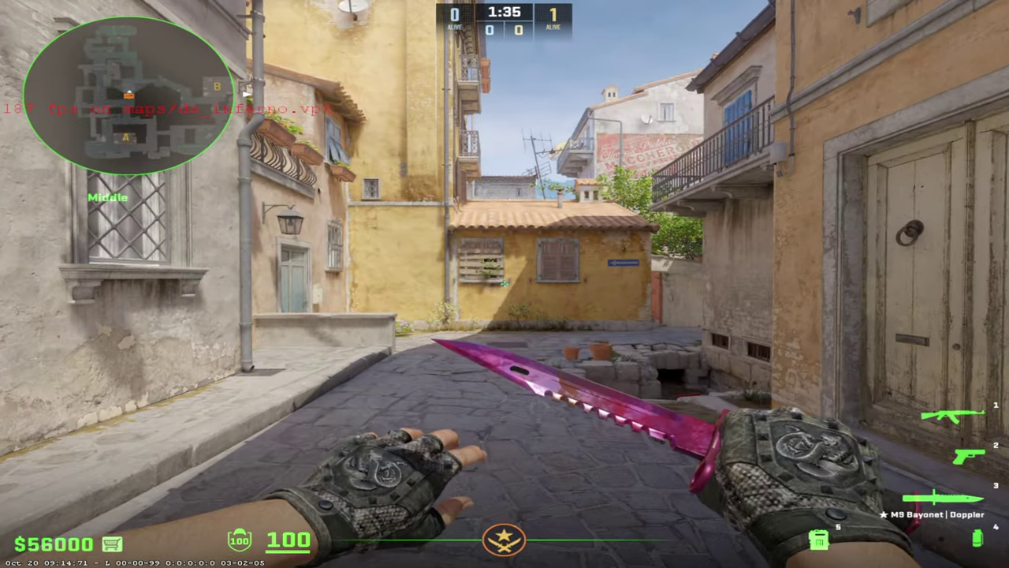
{"action": "key", "text": "w"}
{"action": "key", "text": "g"}
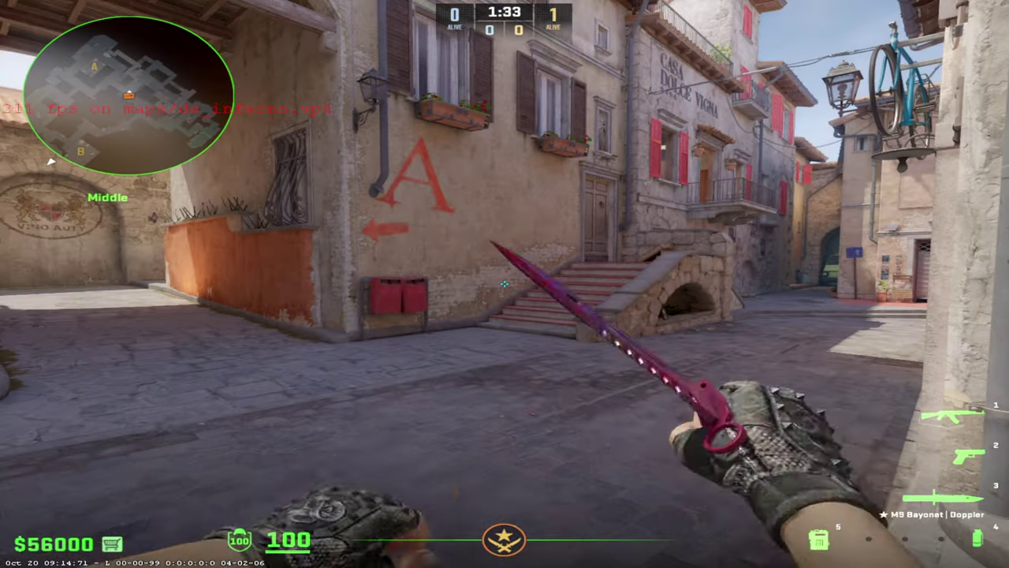
{"action": "key", "text": "a"}
{"action": "key", "text": "a"}
{"action": "key", "text": "4"}
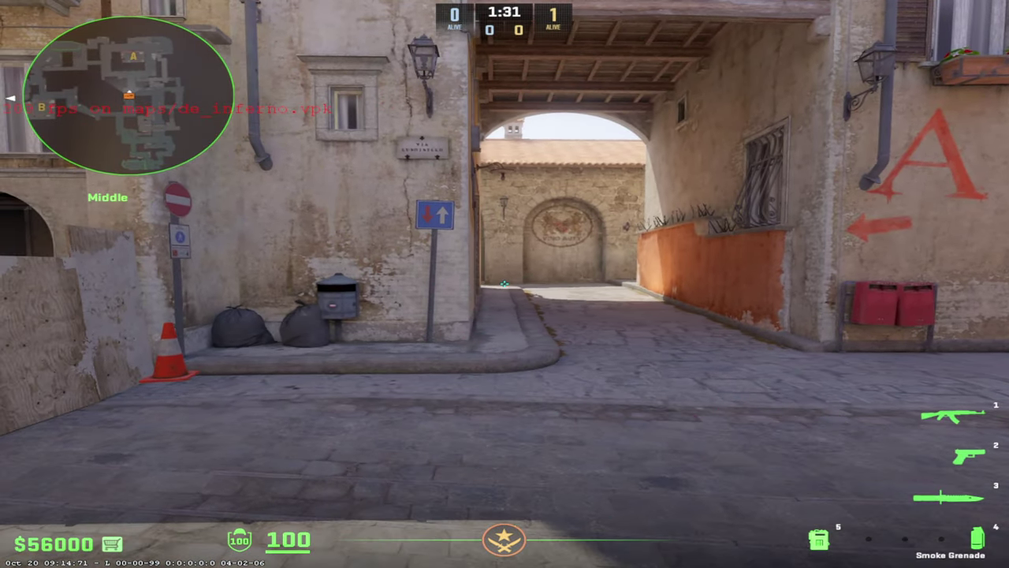
{"action": "key", "text": "d"}
{"action": "key", "text": "3"}
{"action": "key", "text": "a"}
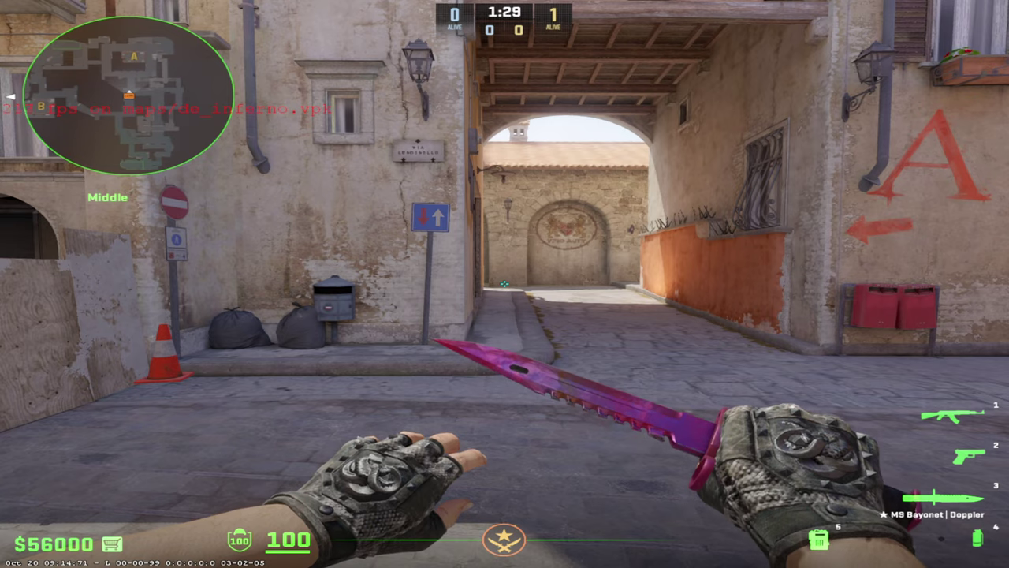